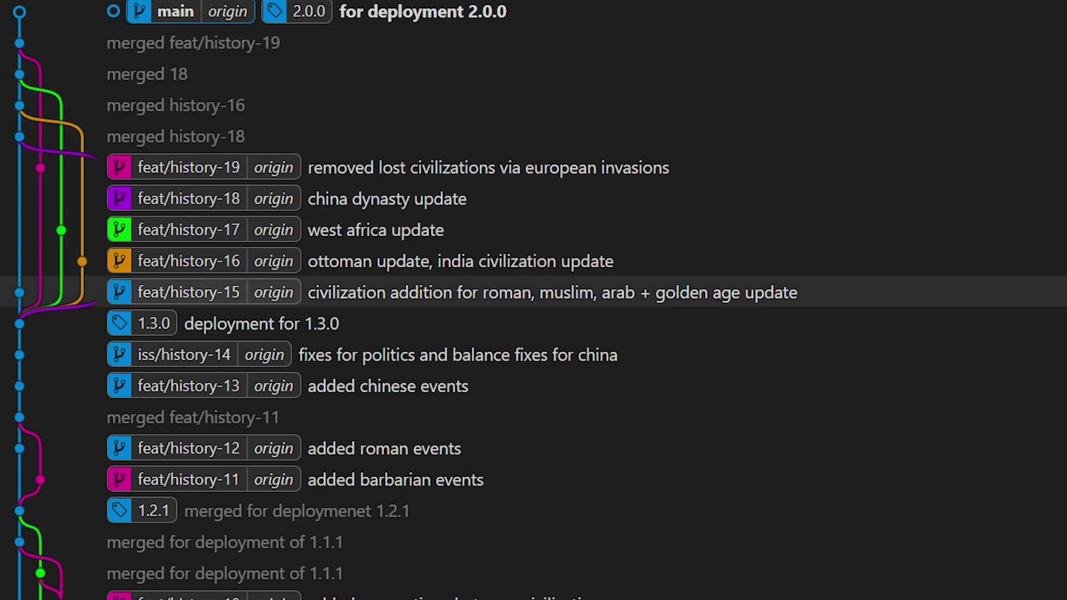
scroll(533, 300, "down", 2)
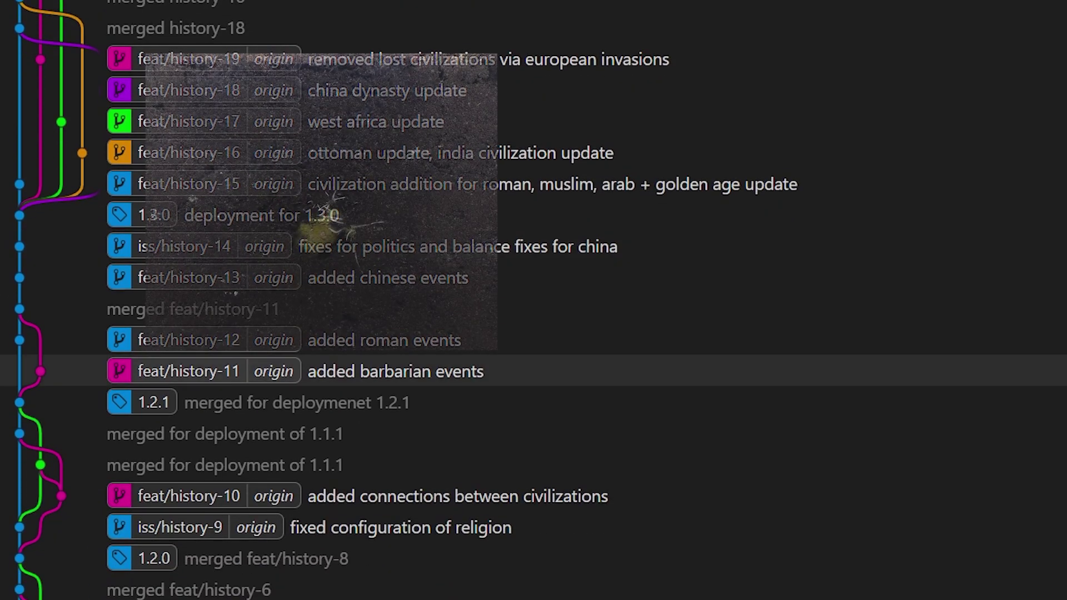
scroll(534, 301, "down", 3)
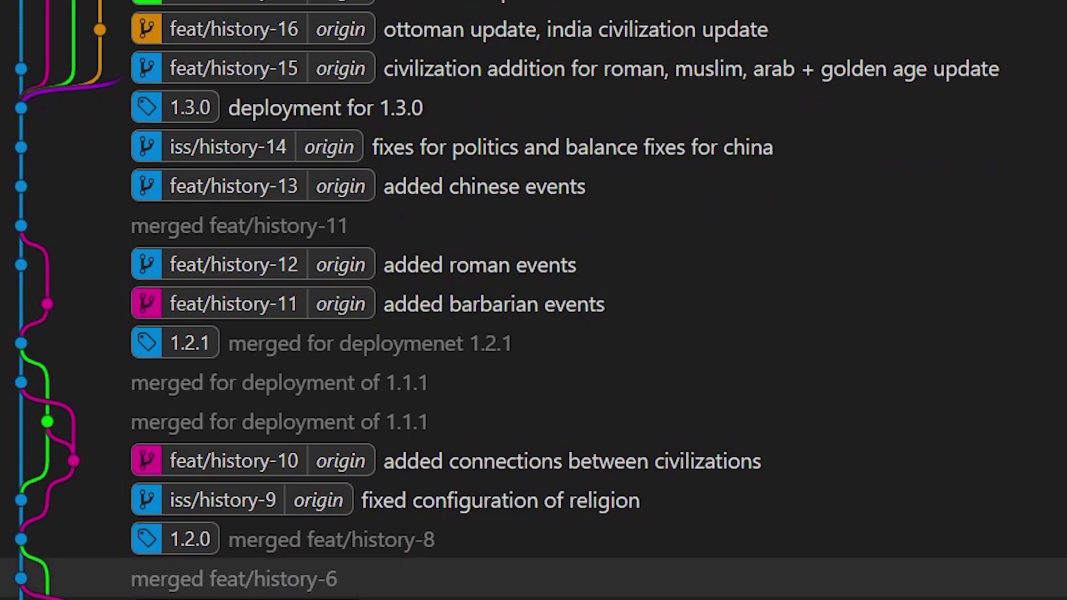
scroll(534, 578, "down", 1)
scroll(533, 579, "down", 3)
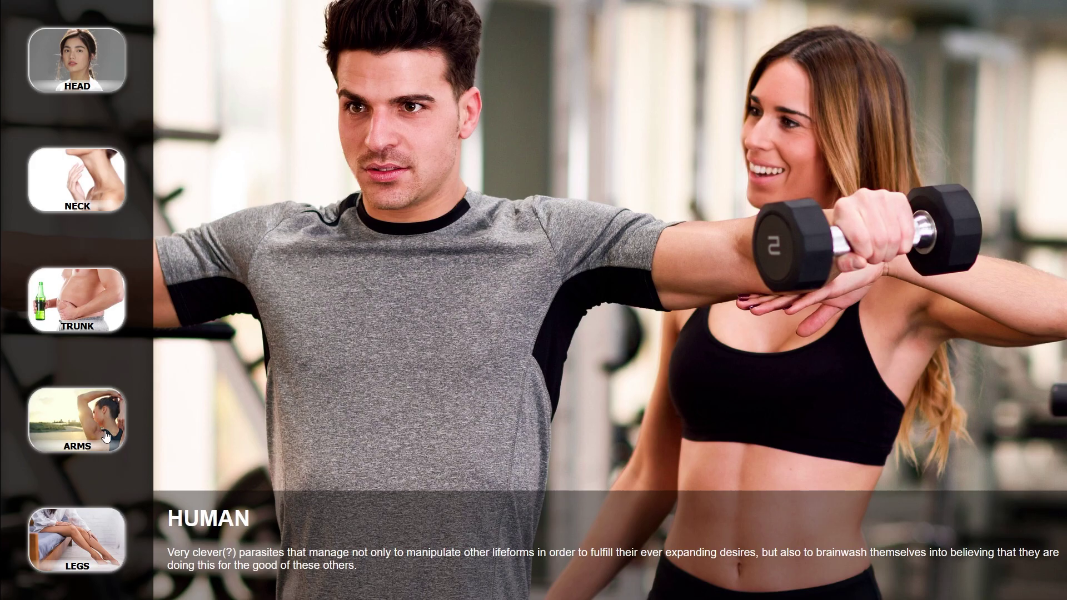
Step: Bring up a new Git terminal session in the repository, positioned on master
left_click(84, 435)
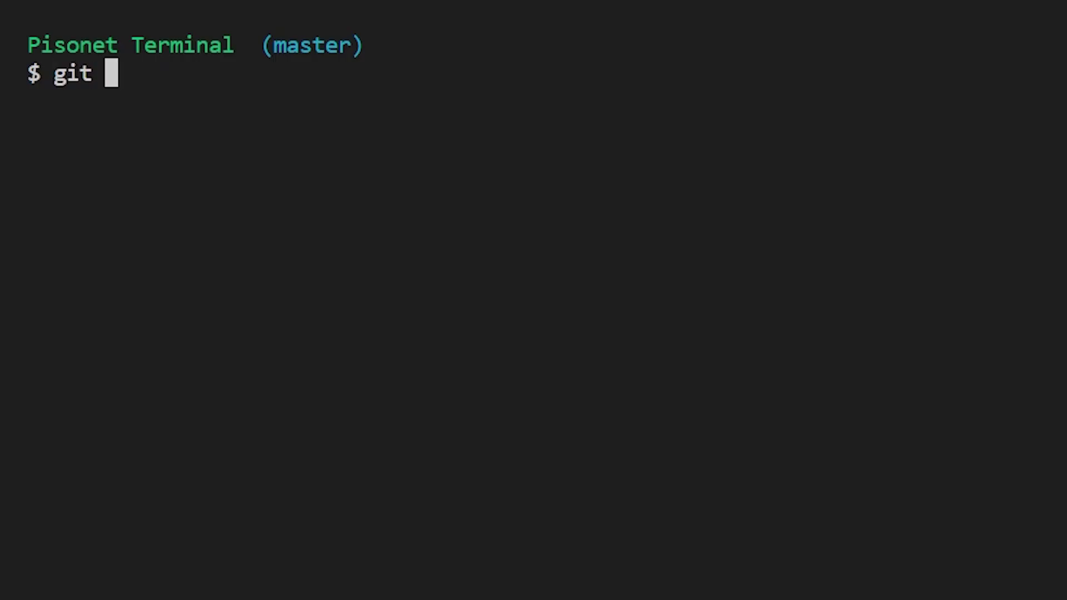
type("itch -c ")
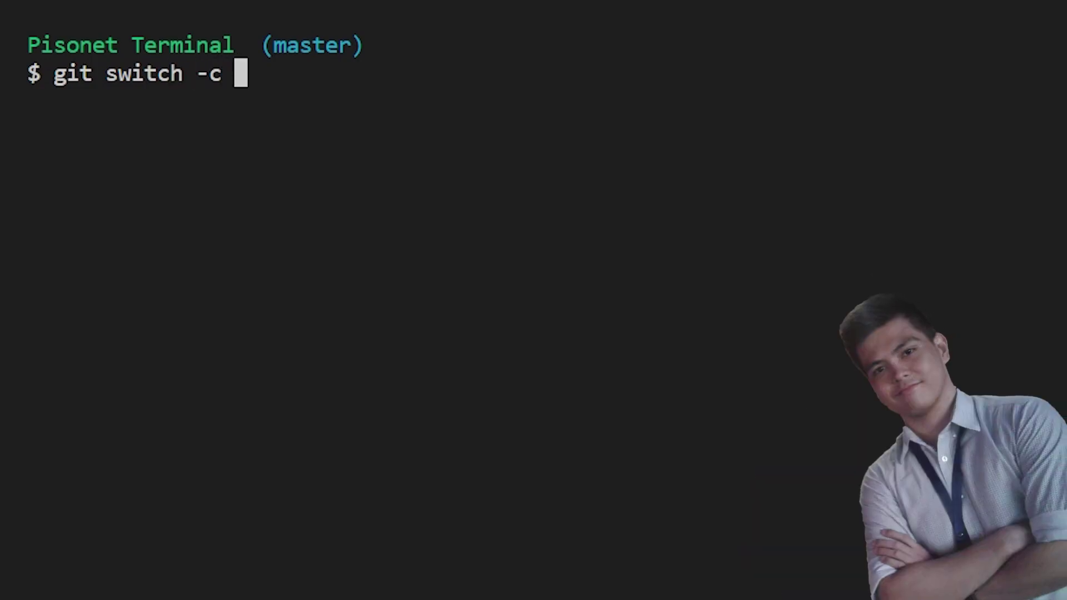